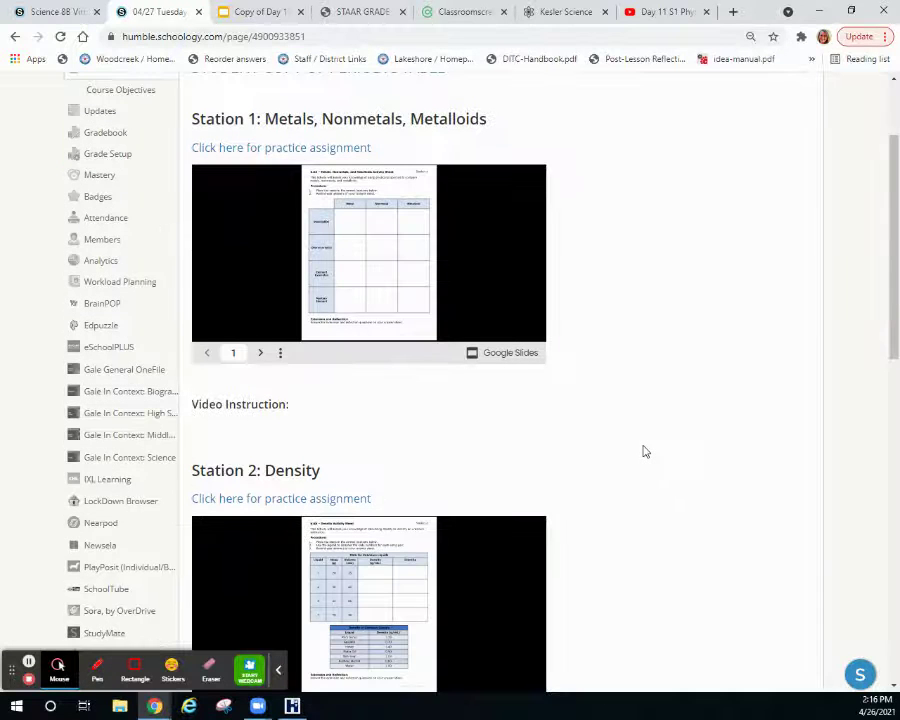
View the Station 2 density activity sheet and highlight the density formula on page 1 of the STAAR Grade 8 Science Reference Materials
scroll(645, 452, down, 2)
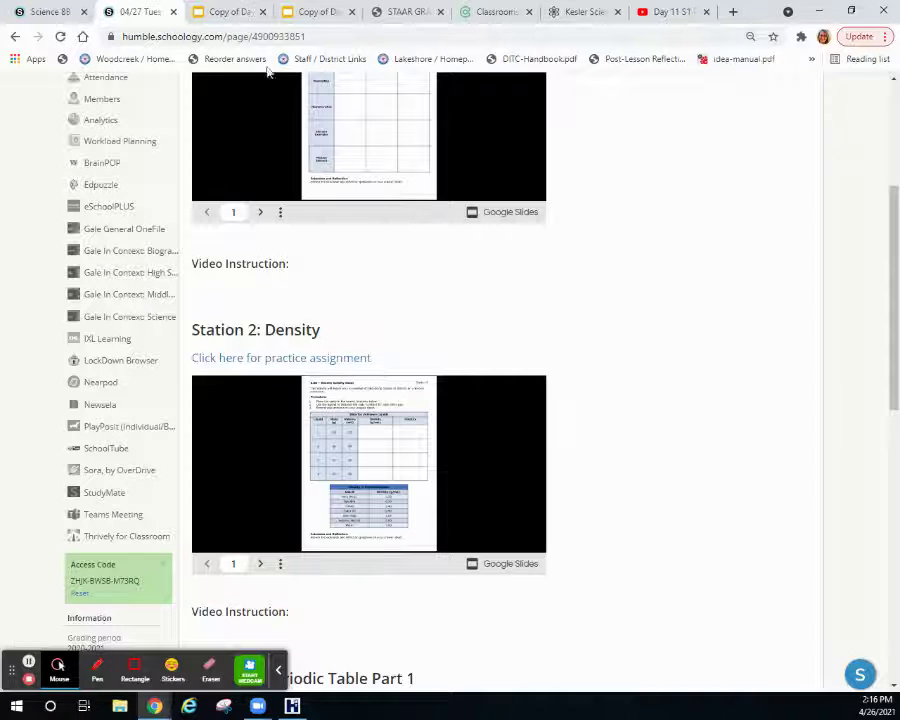
click(229, 12)
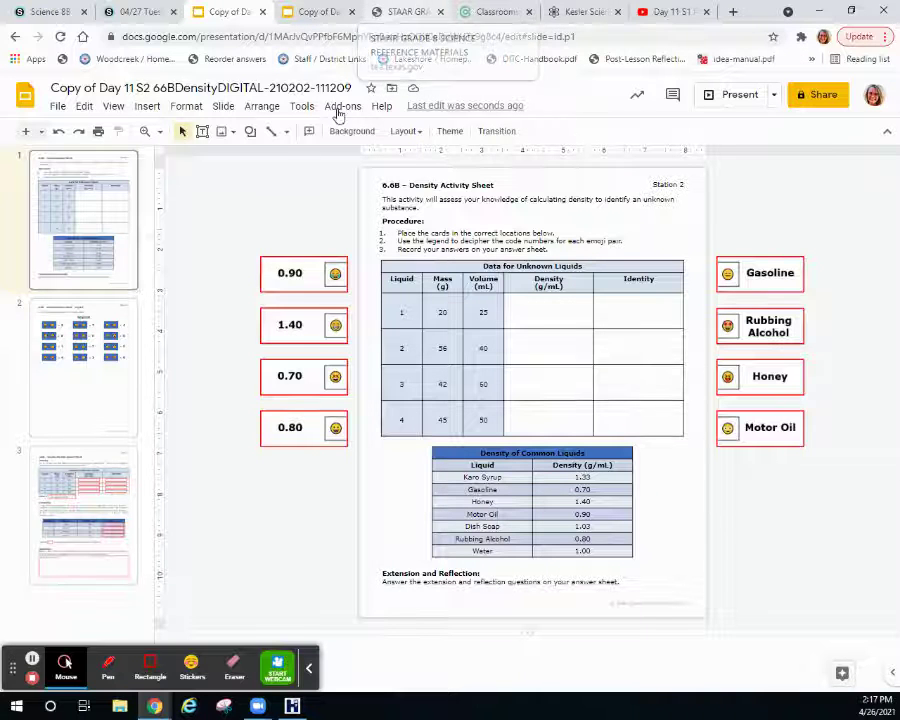
click(393, 17)
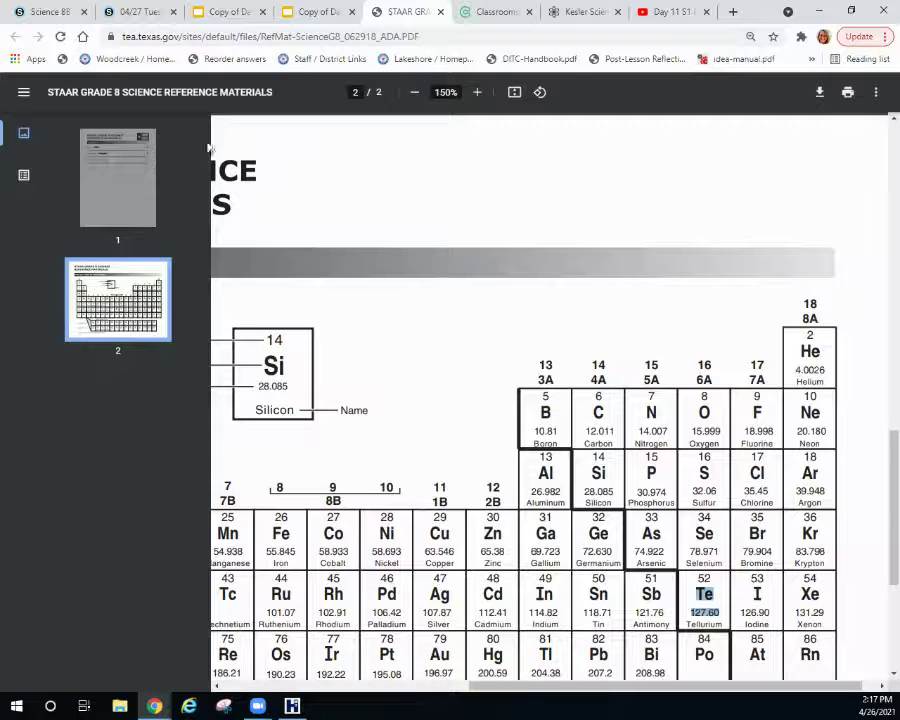
click(104, 185)
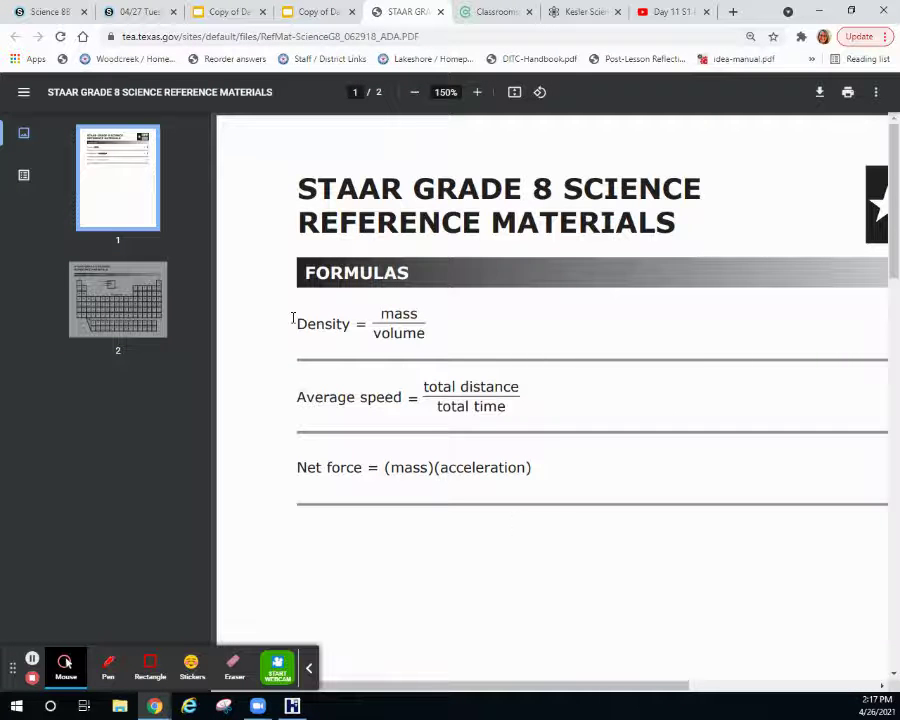
drag(294, 323, 490, 323)
click(470, 345)
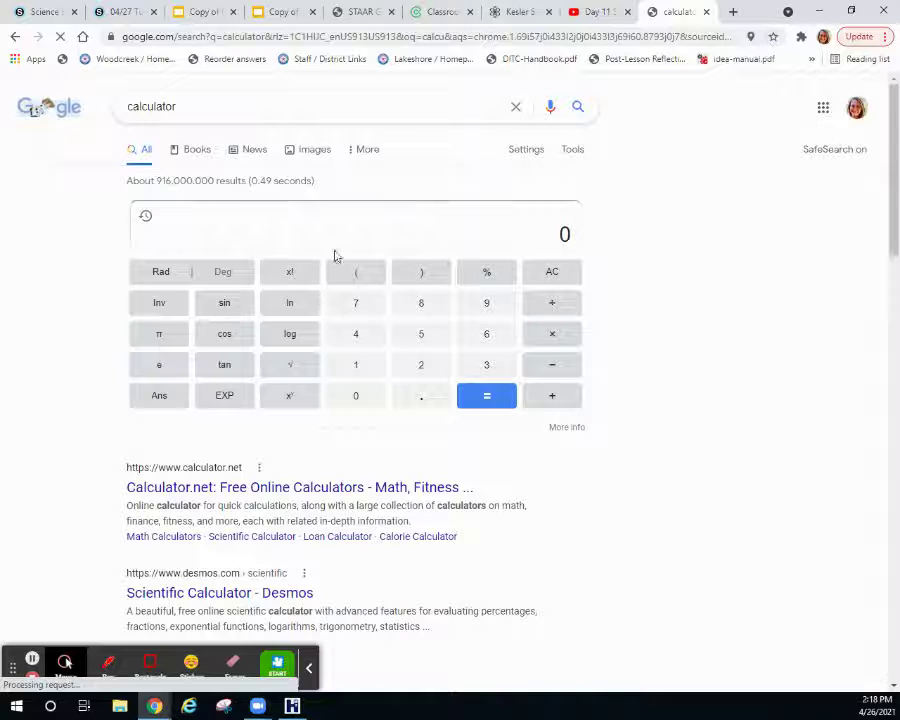
Calculate liquid 1's density in the Google calculator by dividing 20 by 25
click(424, 368)
click(364, 395)
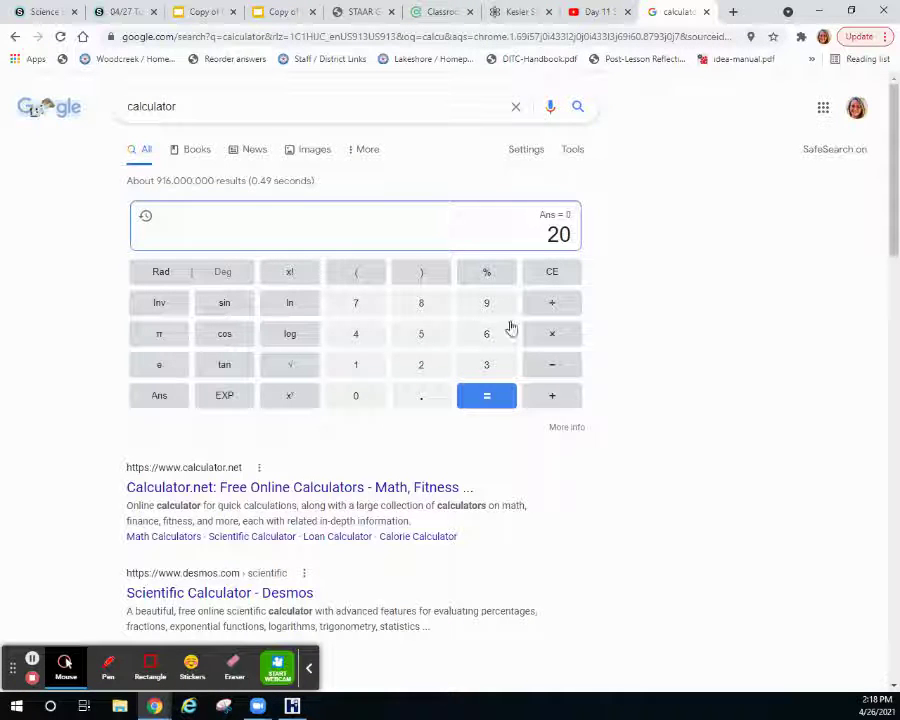
click(547, 301)
click(427, 366)
click(430, 334)
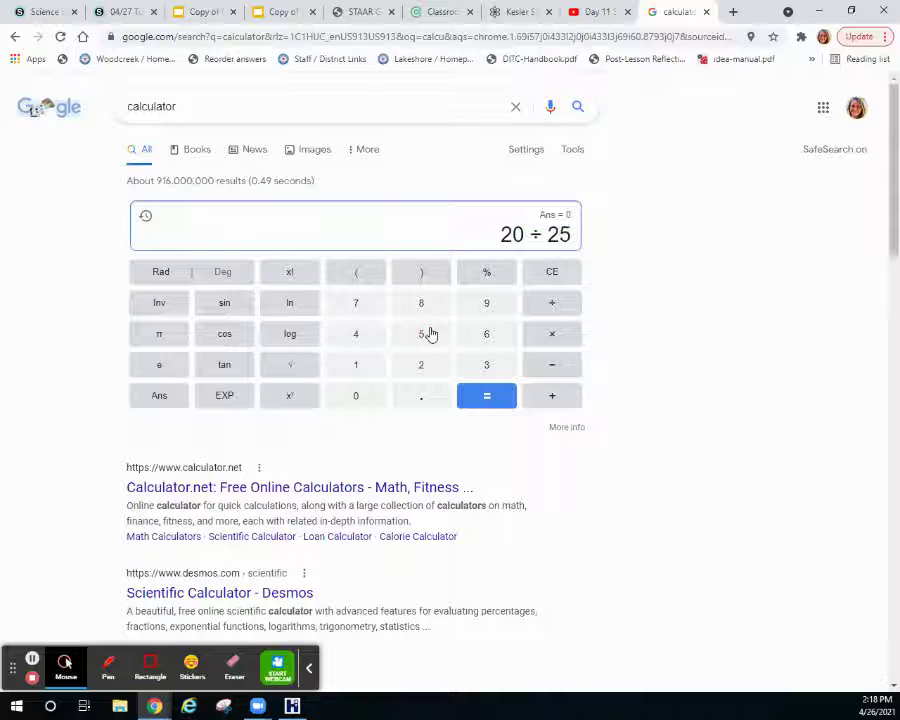
click(486, 394)
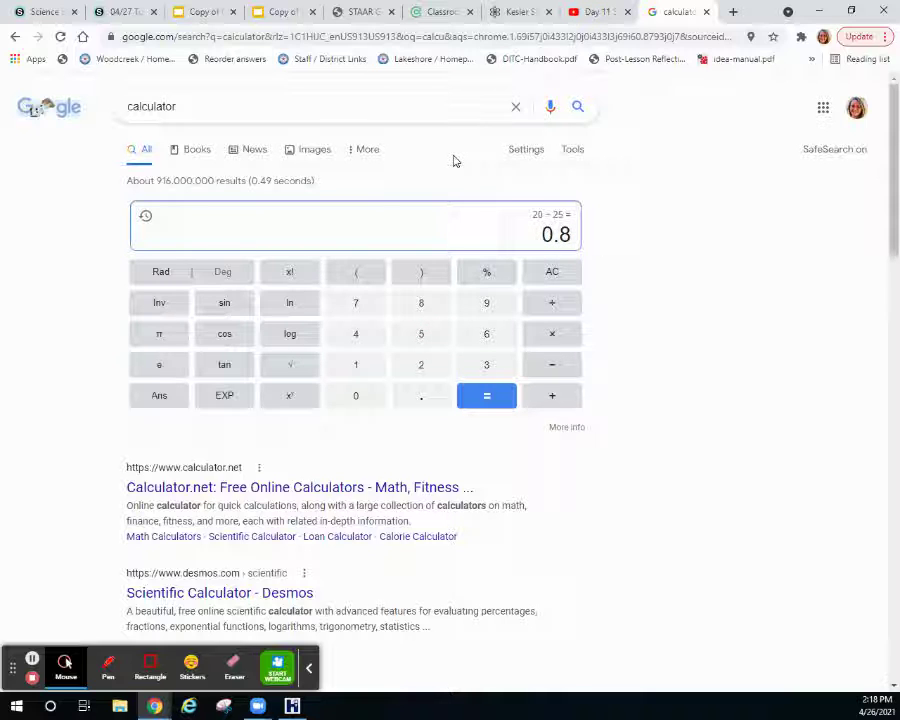
Place the 0.80 card and the Rubbing Alcohol card in liquid 1's Density and Identity cells on the Density Activity Sheet slide
click(204, 12)
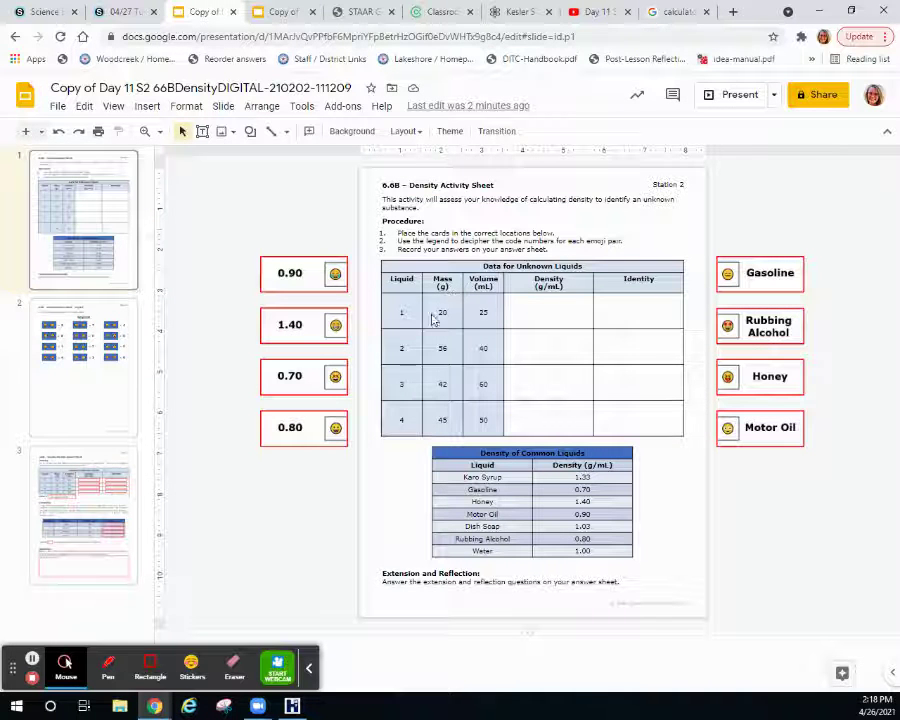
click(542, 310)
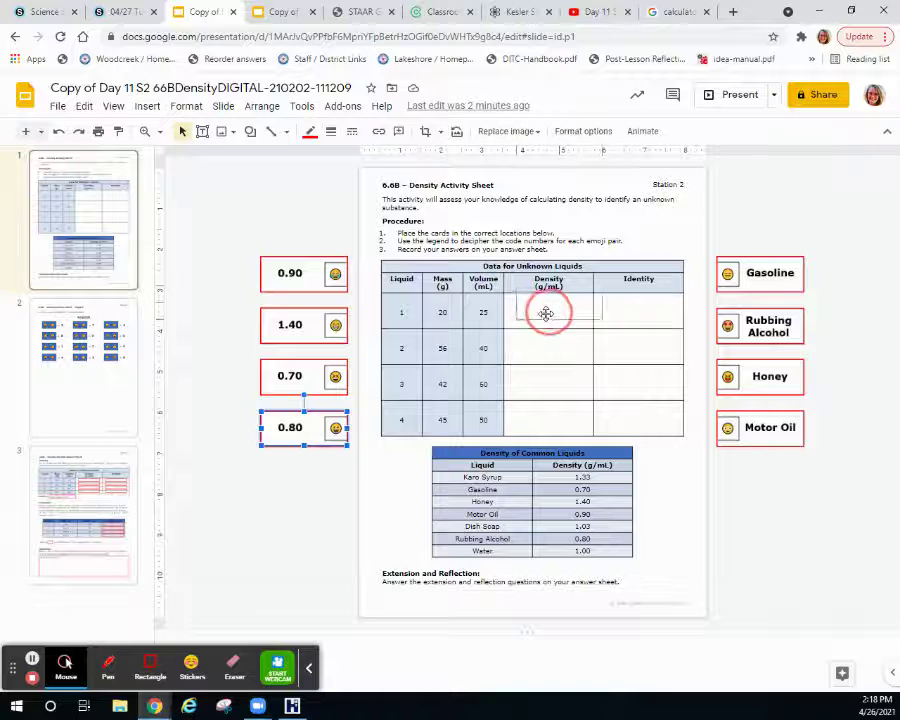
drag(536, 318, 535, 316)
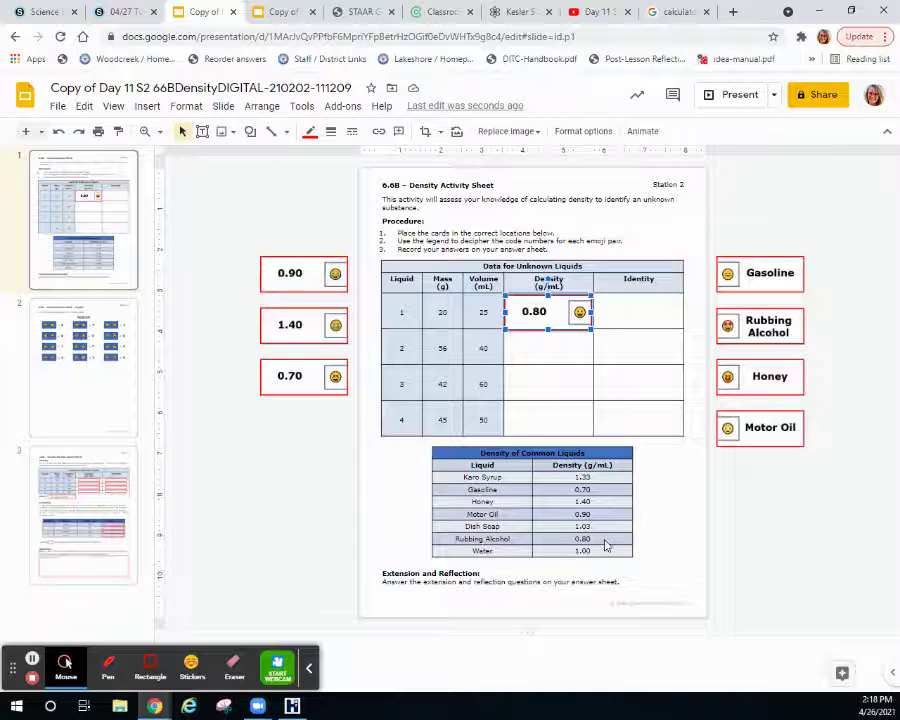
drag(735, 318, 612, 312)
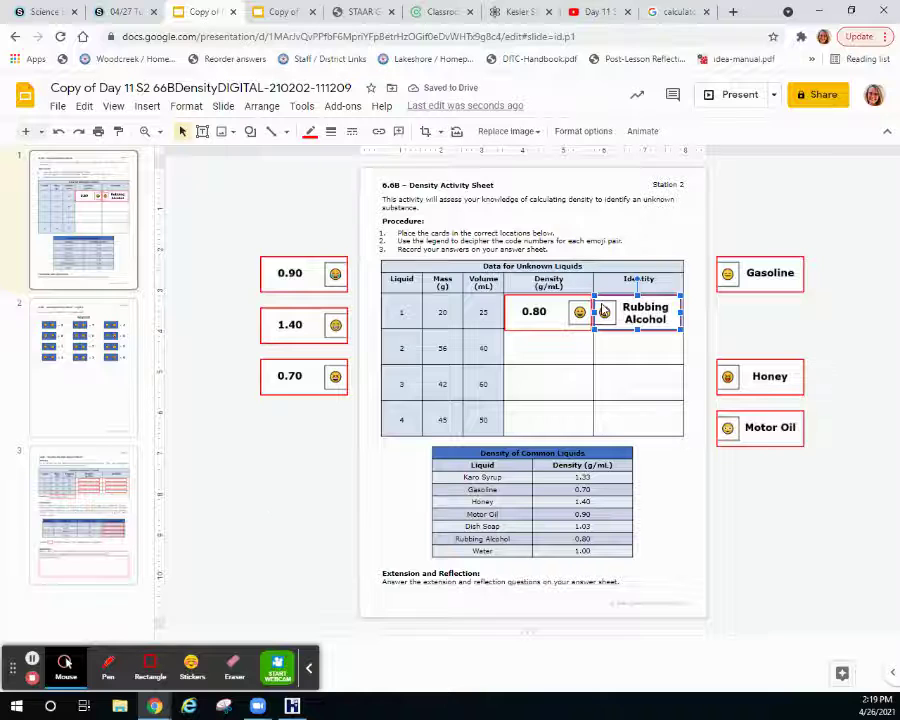
click(605, 340)
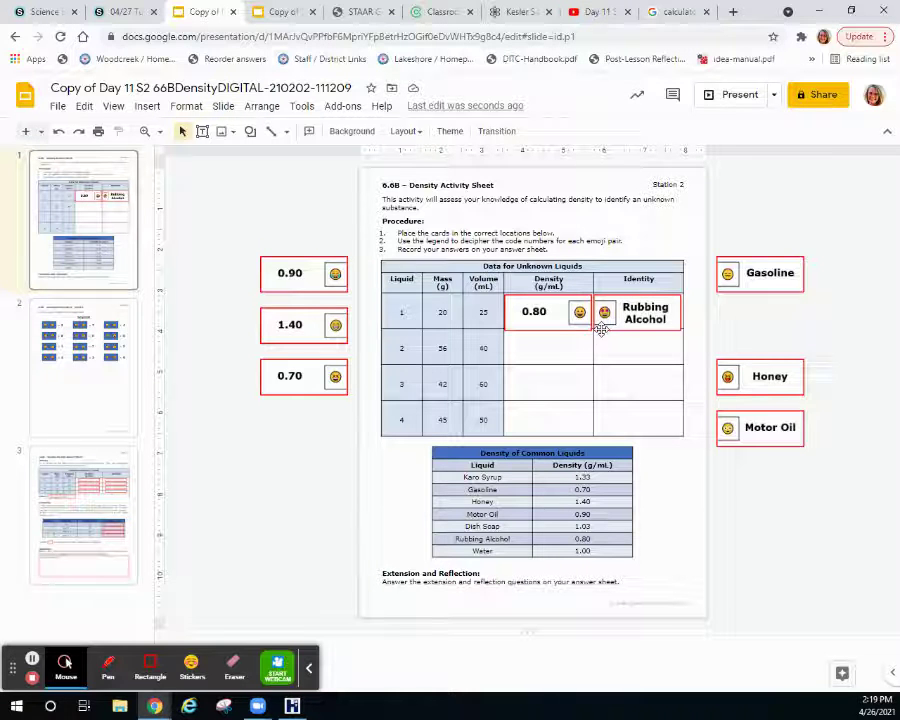
Consult the emoji legend and fill in liquid 1 on the student answer sheet with density 0.8 and identity Rubbing Alcohol
click(98, 372)
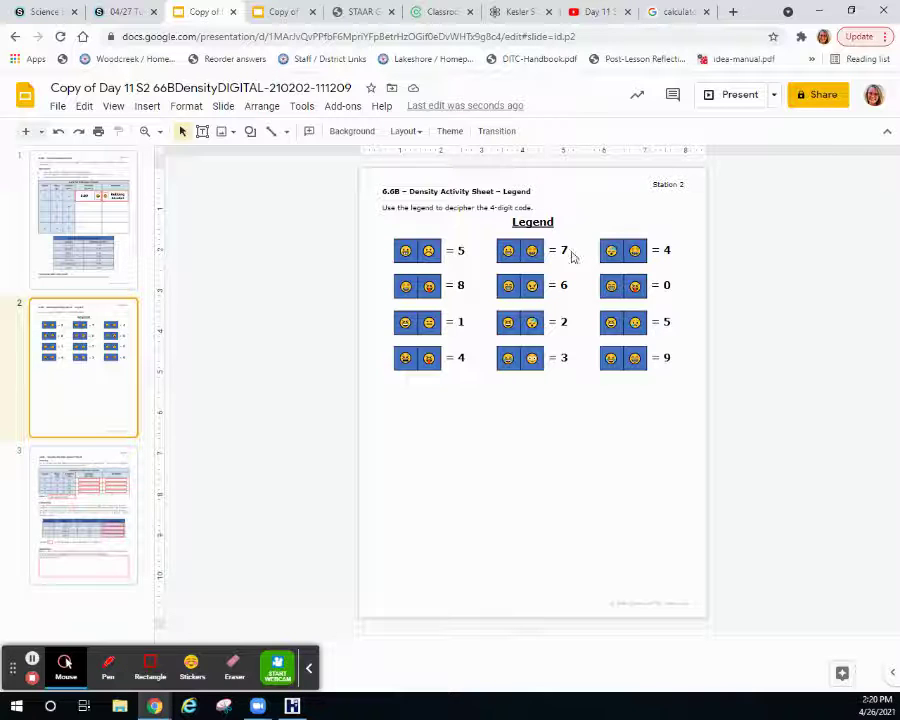
click(84, 517)
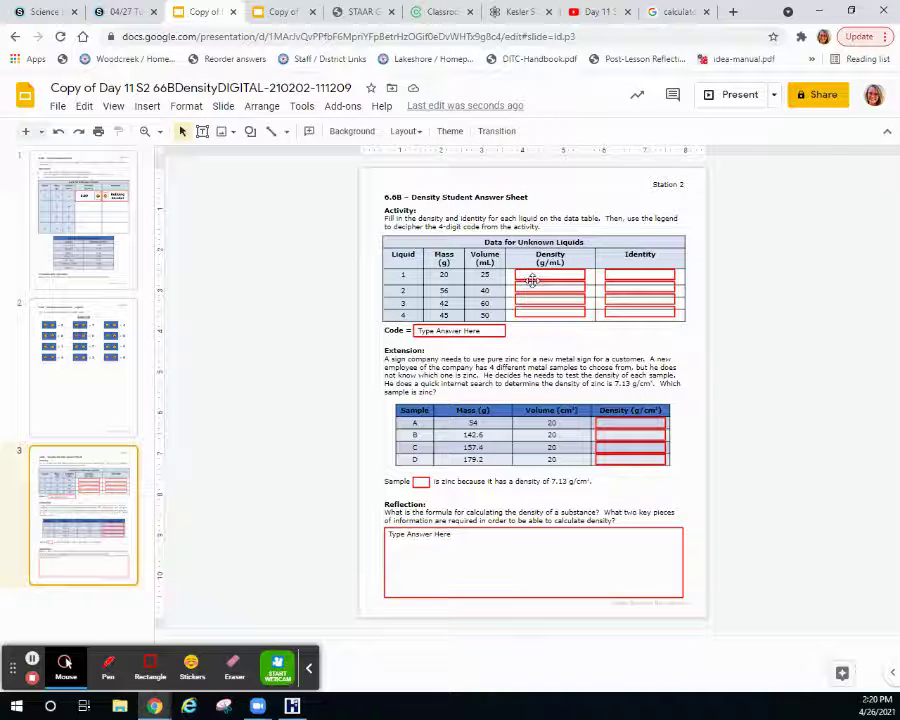
click(531, 279)
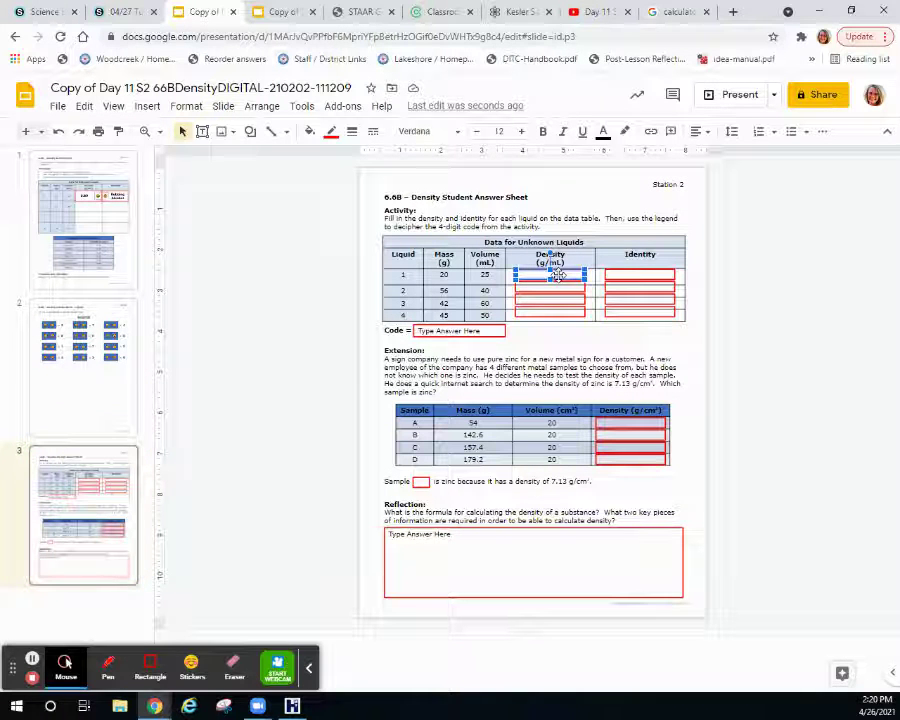
click(557, 276)
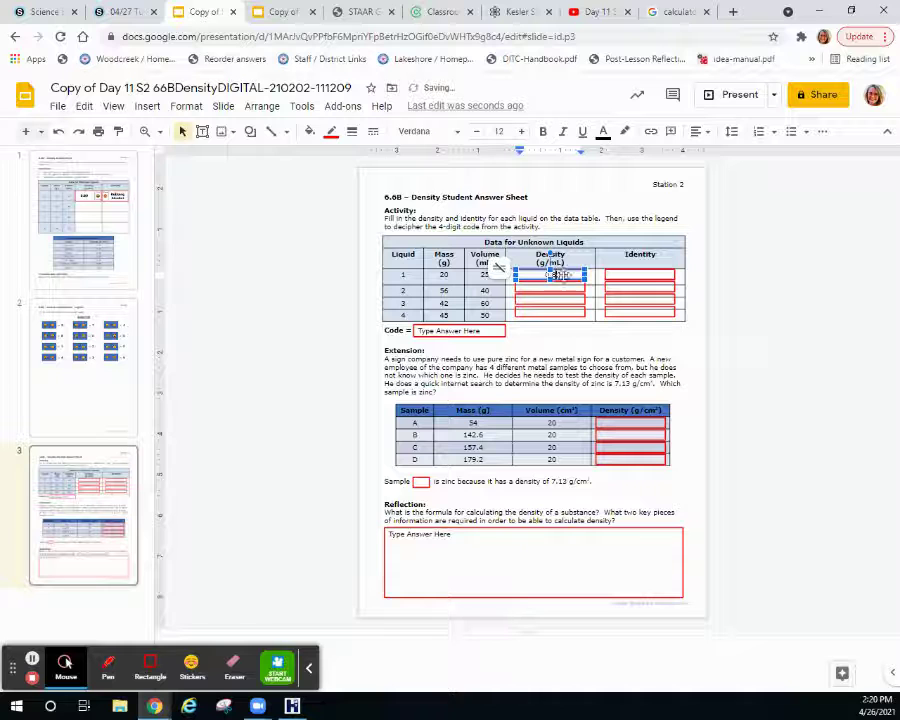
click(647, 274)
click(634, 276)
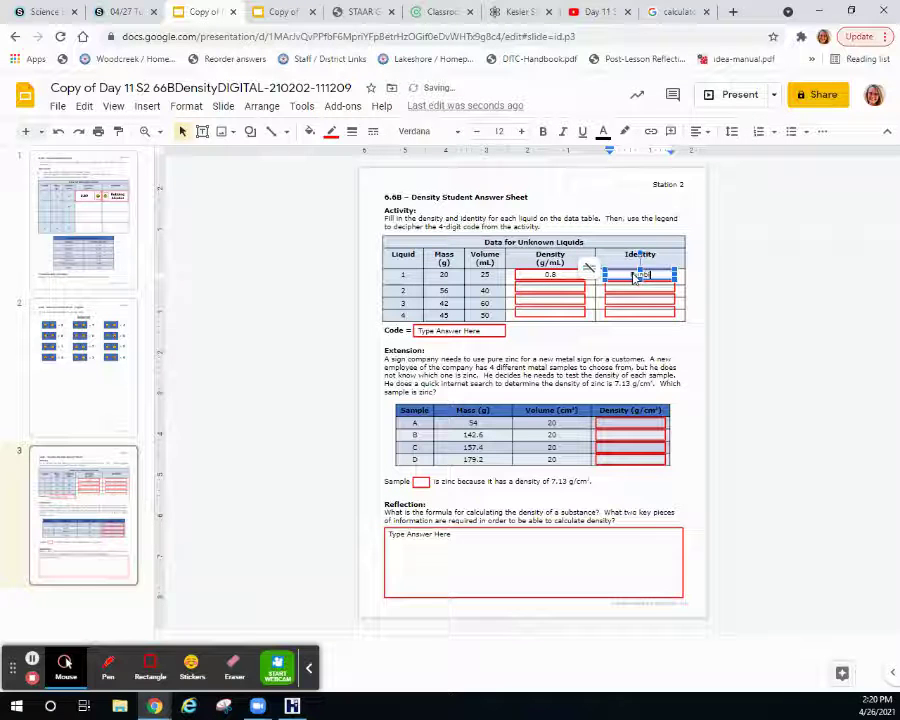
text(Rubbing Alcohol)
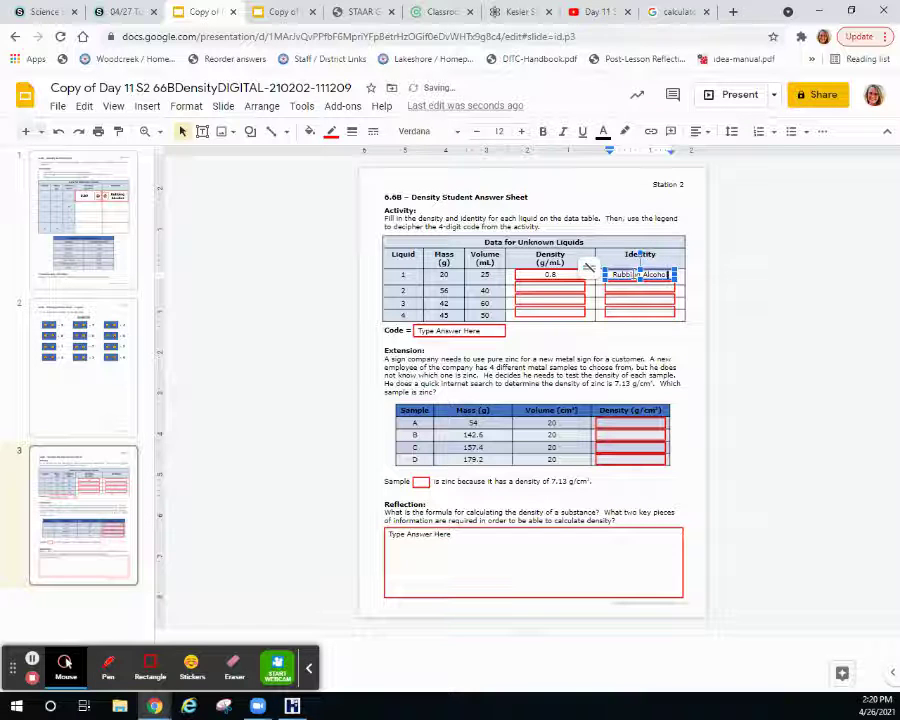
Check the emoji legend and replace the placeholder in the answer sheet's Code box with 7
click(422, 330)
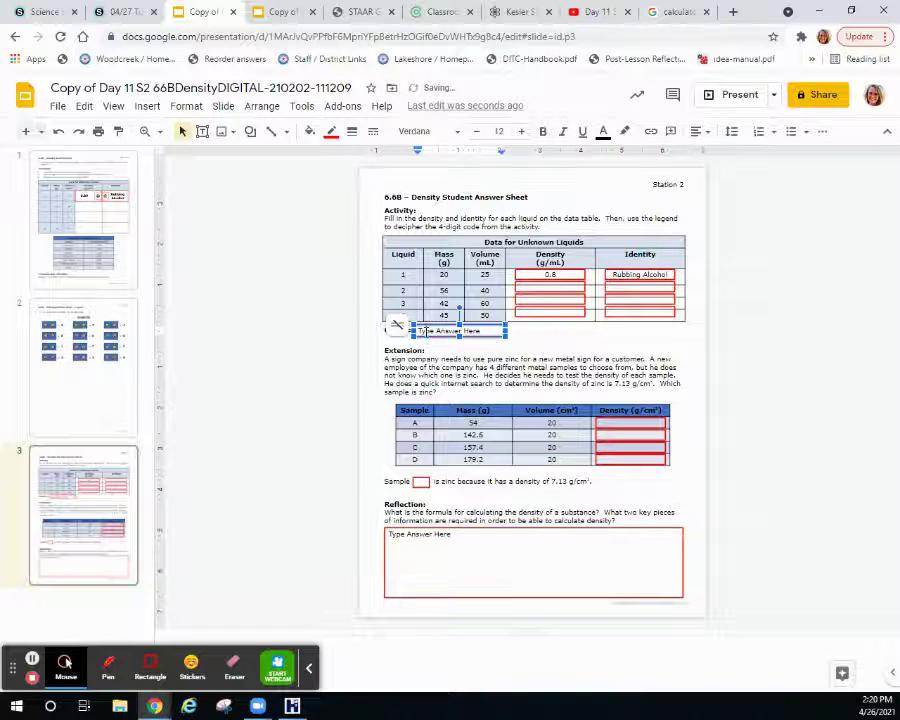
click(77, 347)
drag(568, 254, 505, 256)
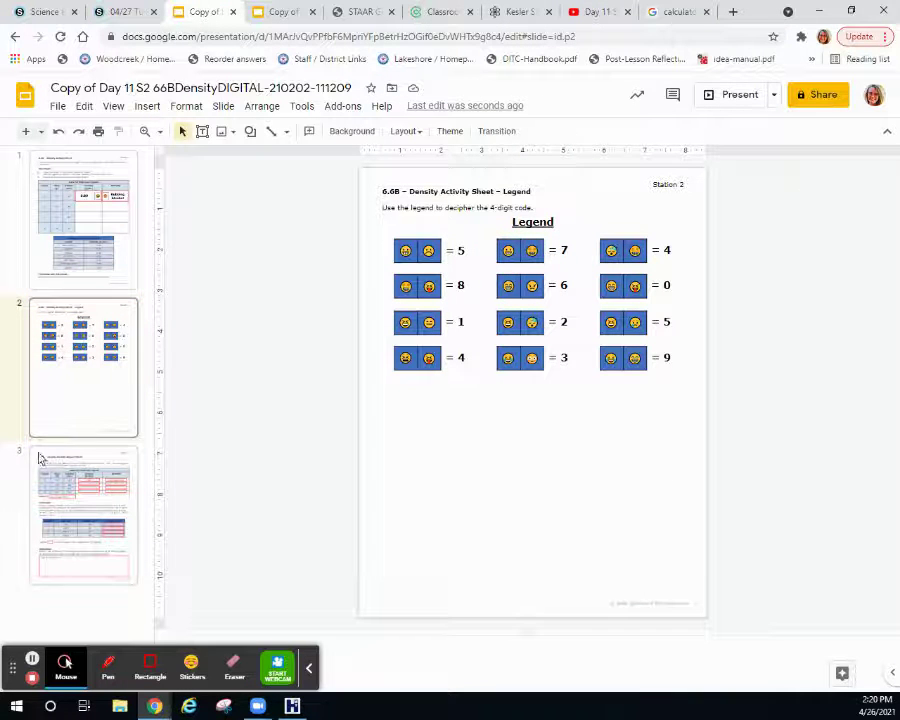
click(100, 508)
click(455, 330)
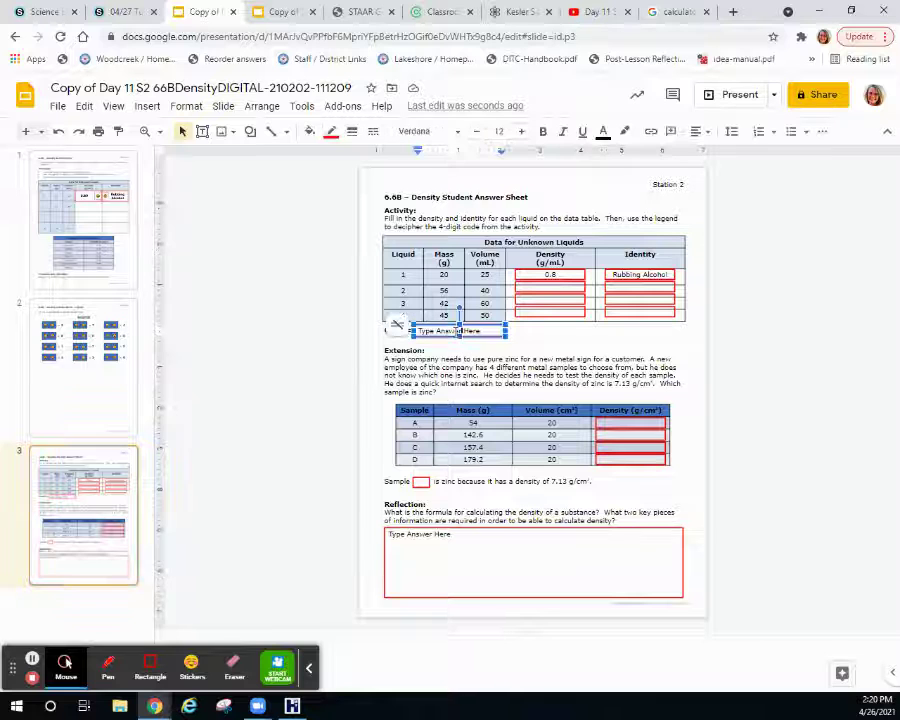
triple_click(455, 330)
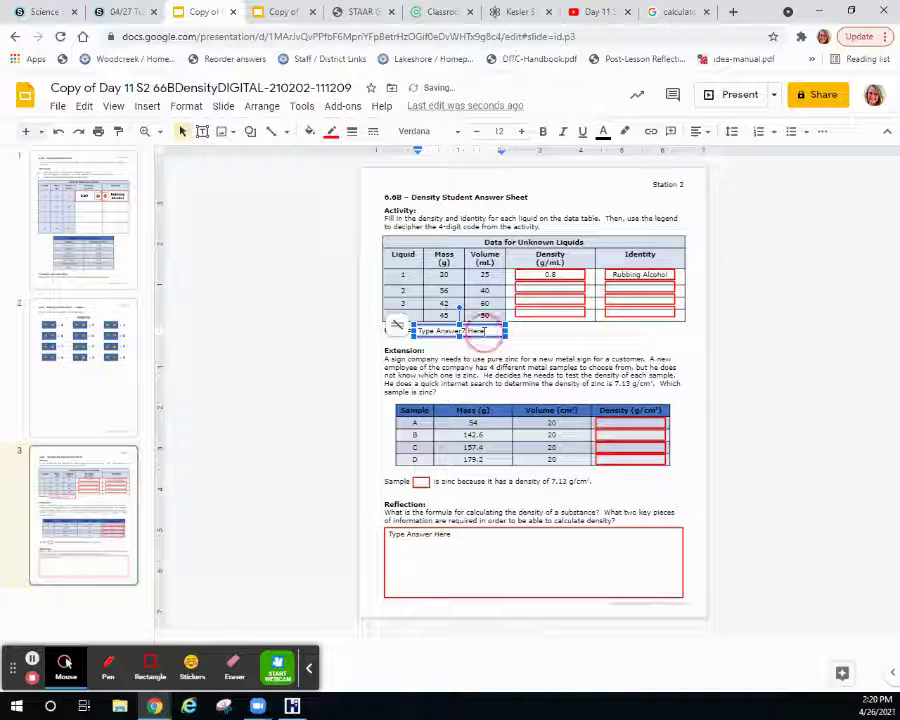
text(7)
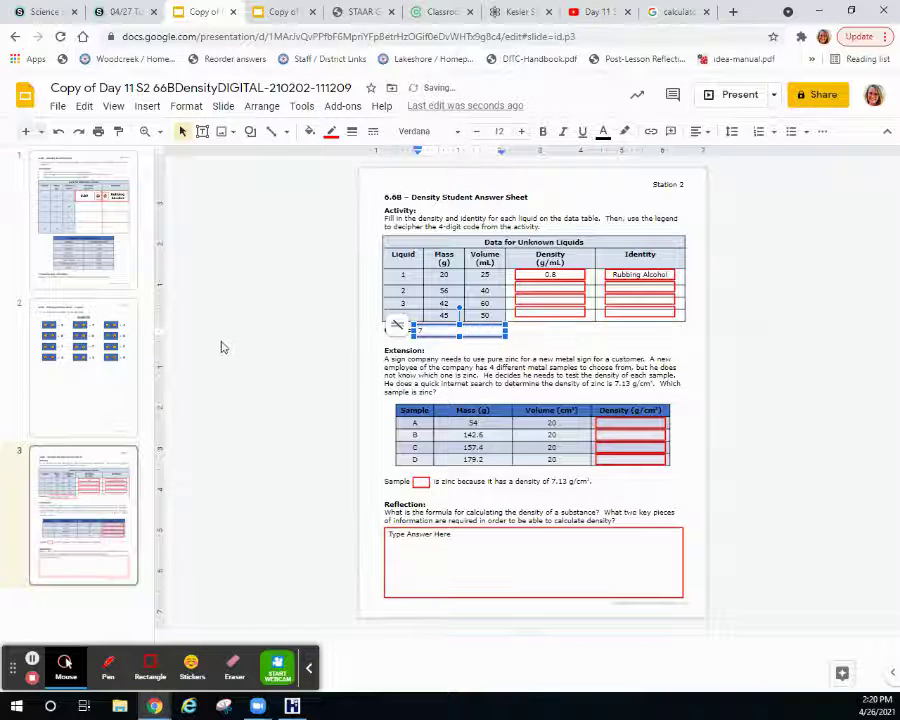
click(243, 283)
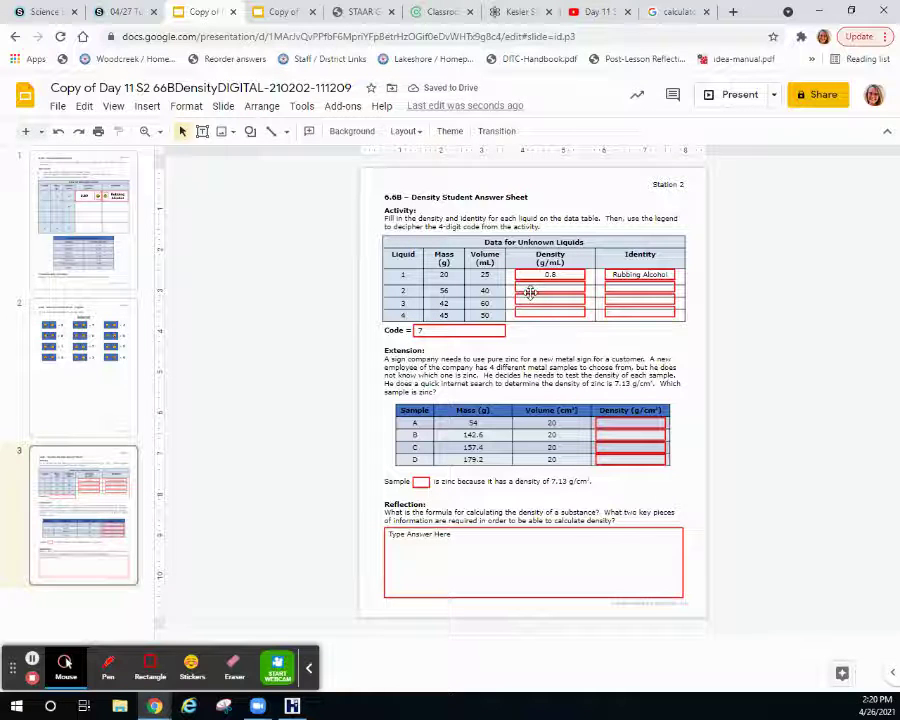
click(433, 336)
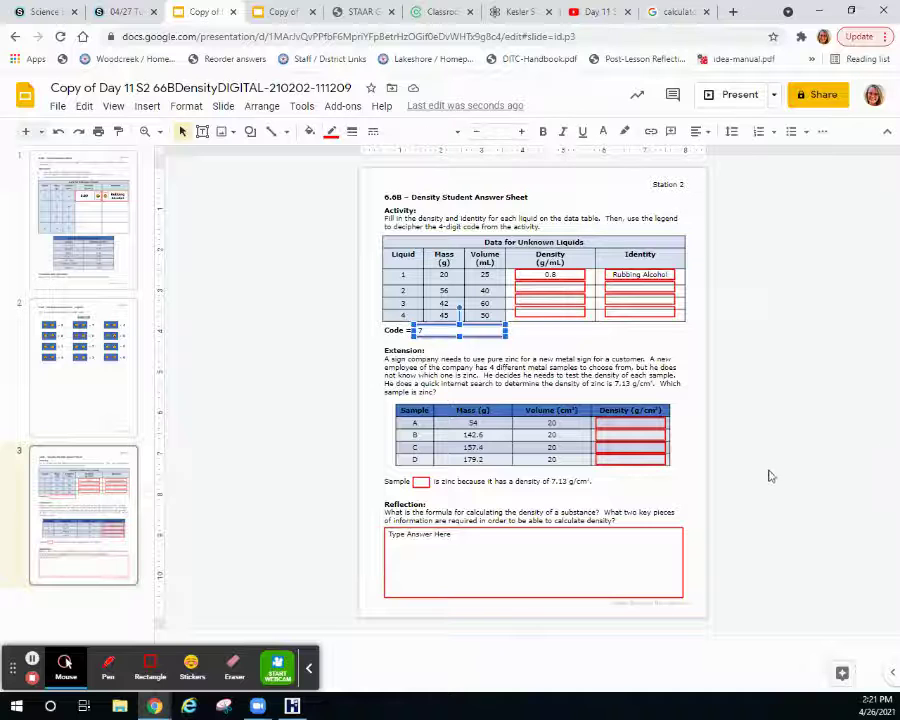
click(302, 410)
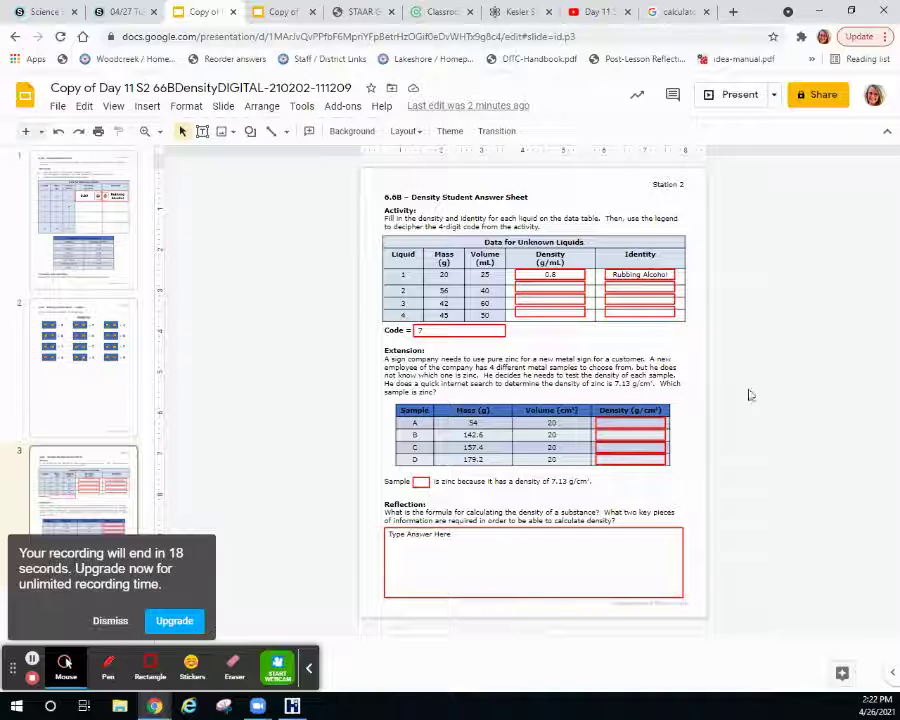
Review the placed cards on the activity sheet and the emoji pairs on the legend slide
click(90, 257)
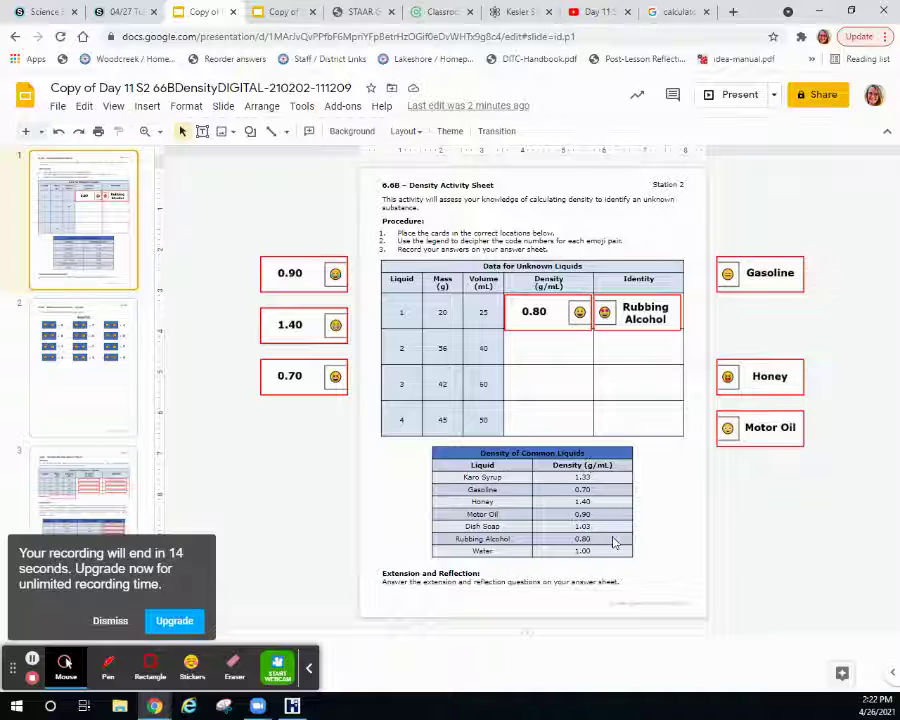
click(96, 380)
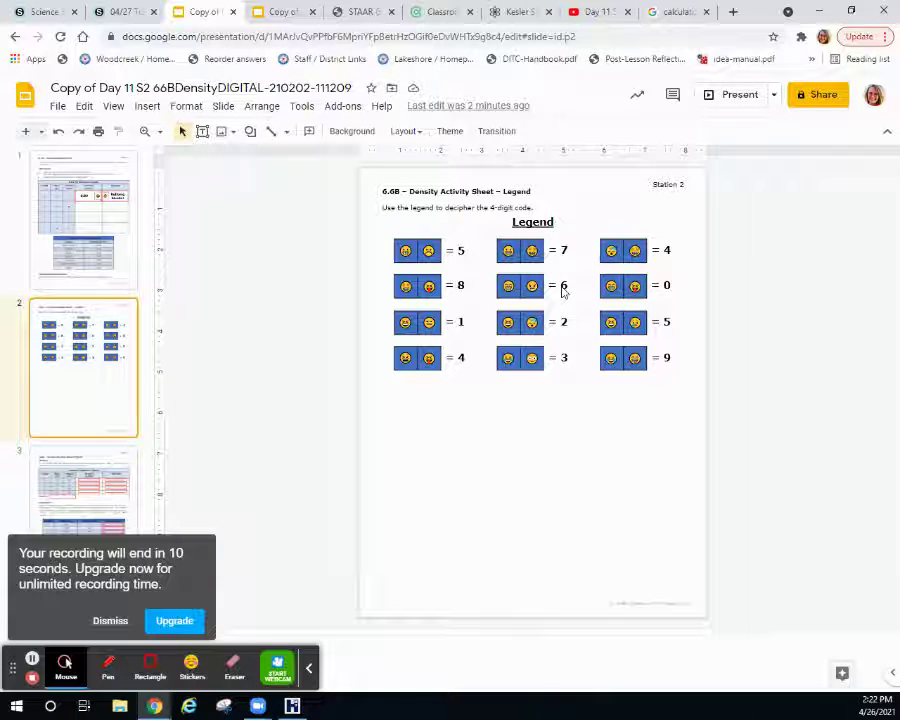